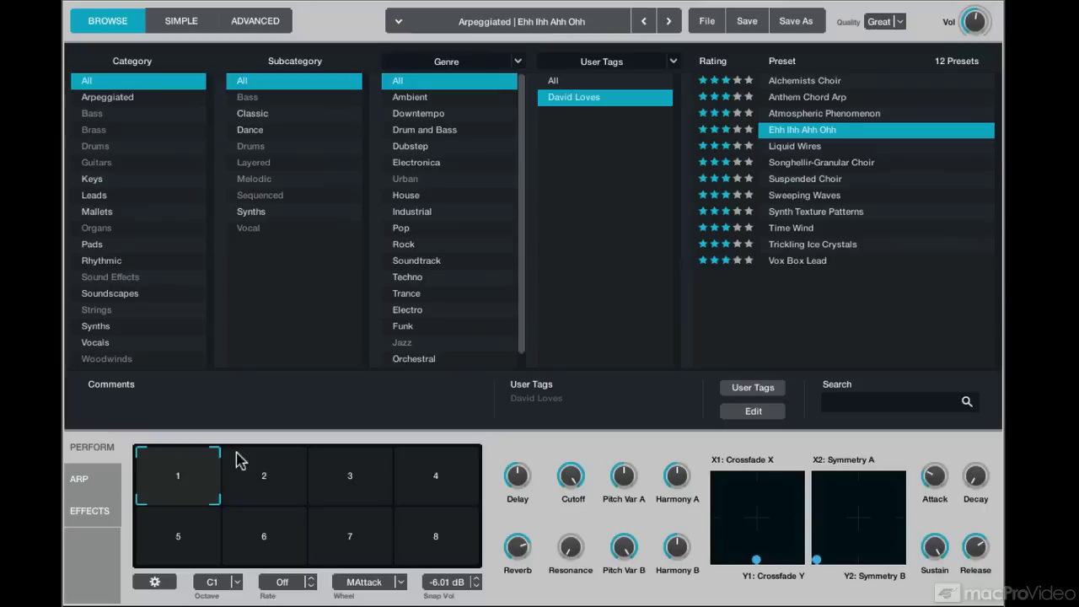
Audition snapshots 1, 2, 6 and 5 on the Transform pad, ending on snapshot 5
{"action": "left_click", "coordinate": [208, 486]}
{"action": "left_click", "coordinate": [289, 467]}
{"action": "left_click", "coordinate": [186, 469]}
{"action": "left_click", "coordinate": [248, 457]}
{"action": "left_click", "coordinate": [259, 526]}
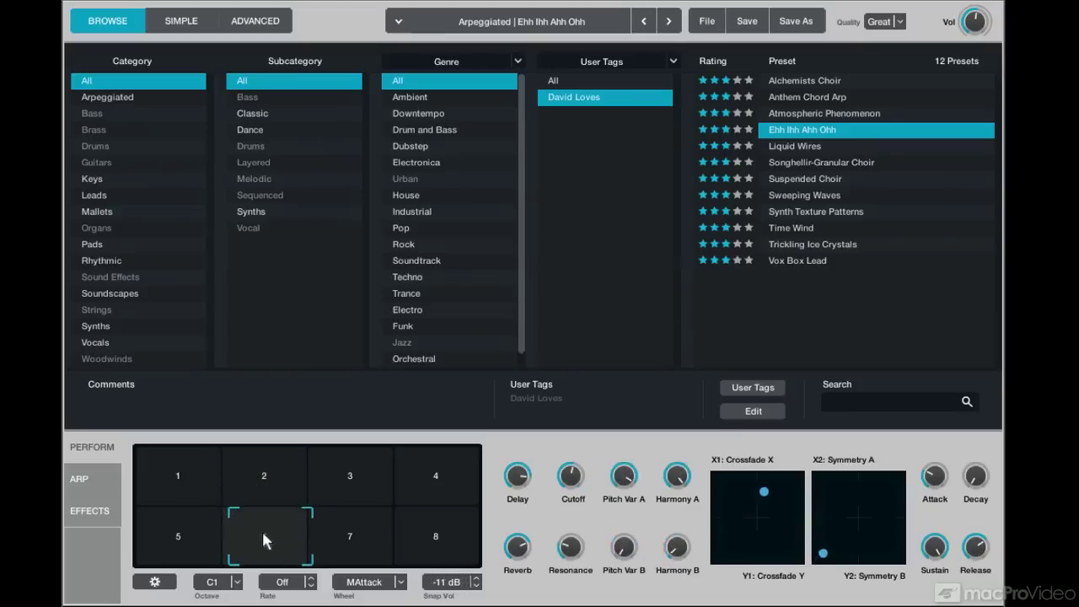
{"action": "left_click", "coordinate": [198, 535]}
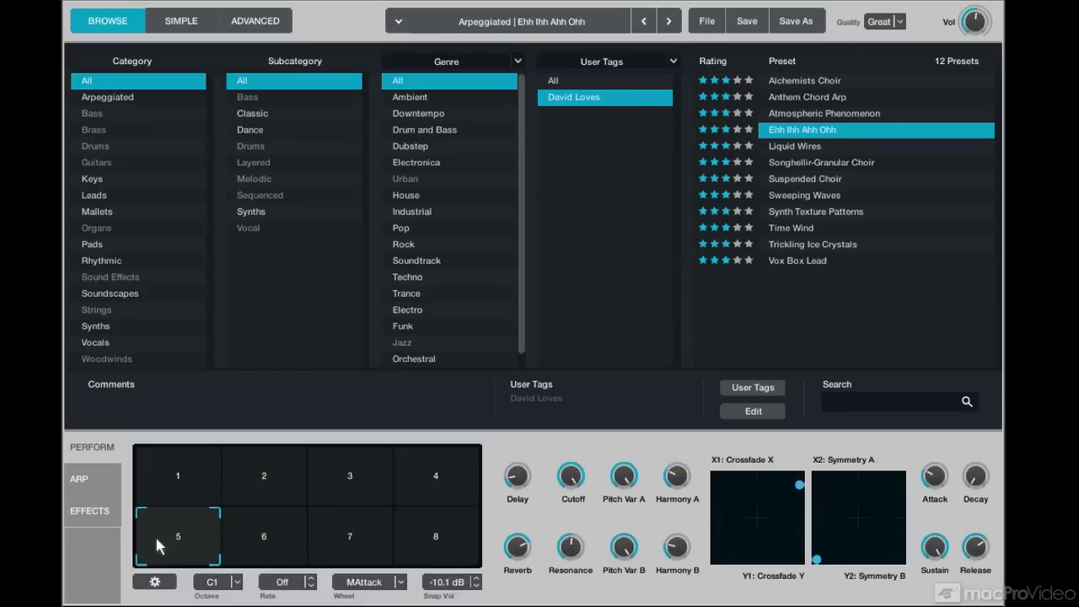
Morph from snapshot 5 up to snapshot 1, compare snapshots 2 and 3, and return to snapshot 1
{"action": "left_click_drag", "start_coordinate": [157, 539], "coordinate": [140, 444]}
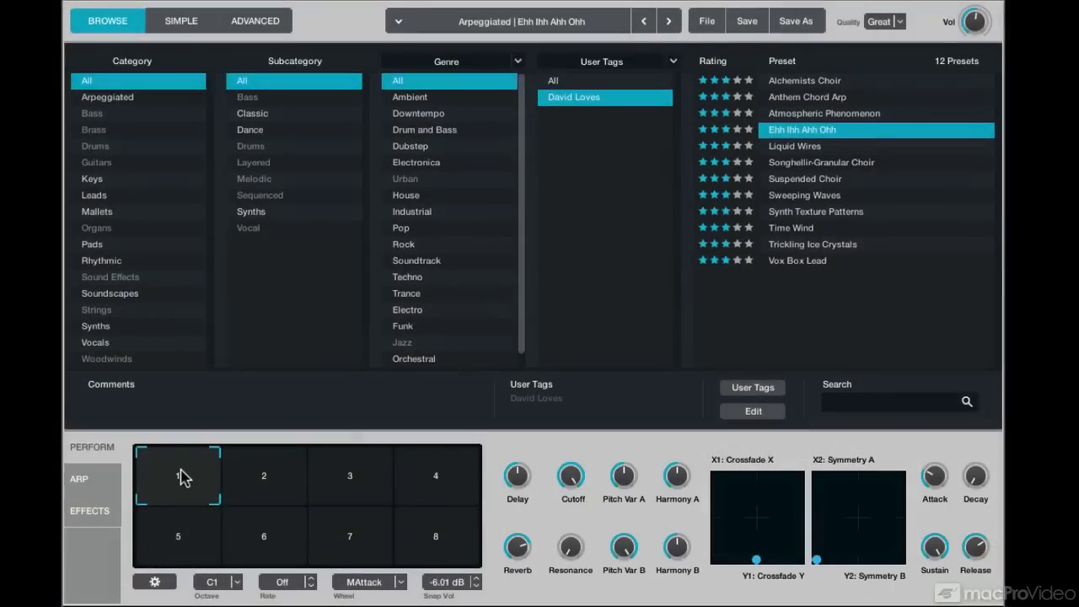
{"action": "left_click", "coordinate": [247, 467]}
{"action": "left_click", "coordinate": [327, 466]}
{"action": "left_click", "coordinate": [167, 460]}
Examine which parameters modulate the X and Y axes of the Crossfade and Symmetry XY pads
{"action": "mouse_move", "coordinate": [524, 465]}
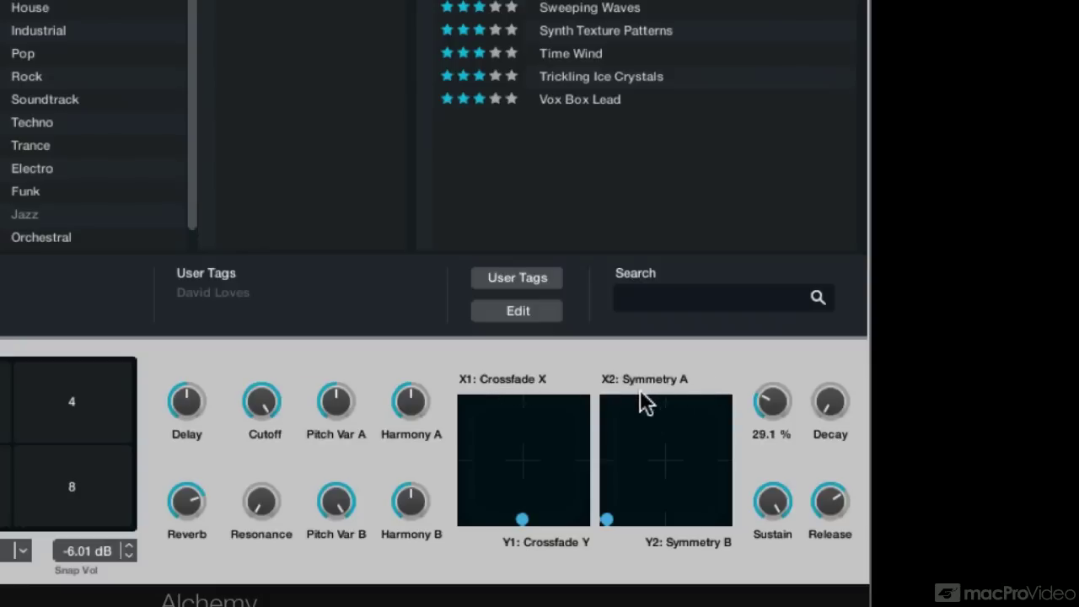
{"action": "right_click", "coordinate": [544, 539]}
{"action": "mouse_move", "coordinate": [587, 335]}
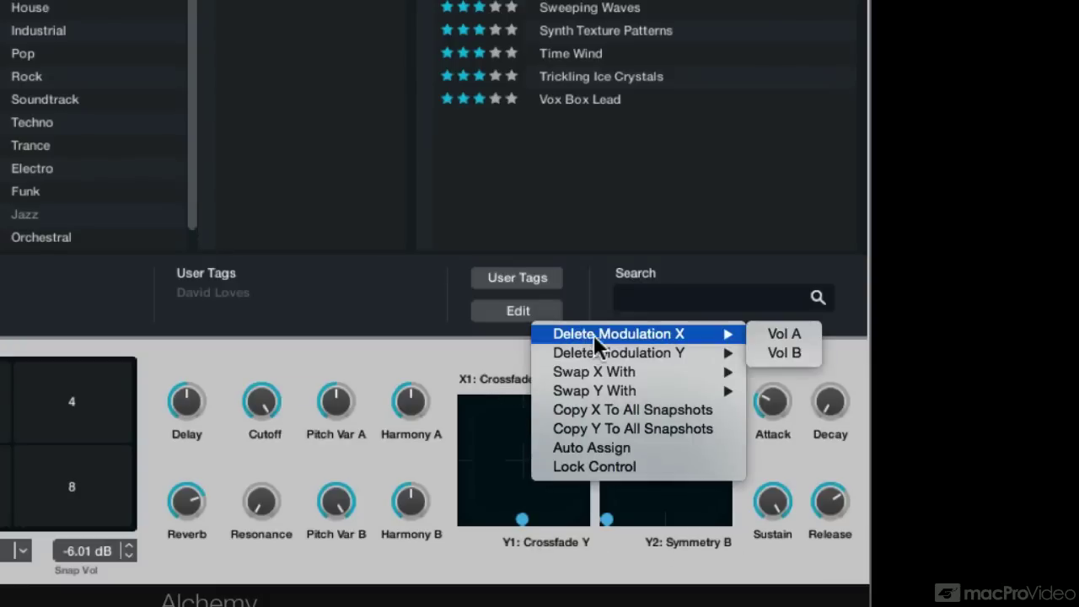
{"action": "mouse_move", "coordinate": [614, 349]}
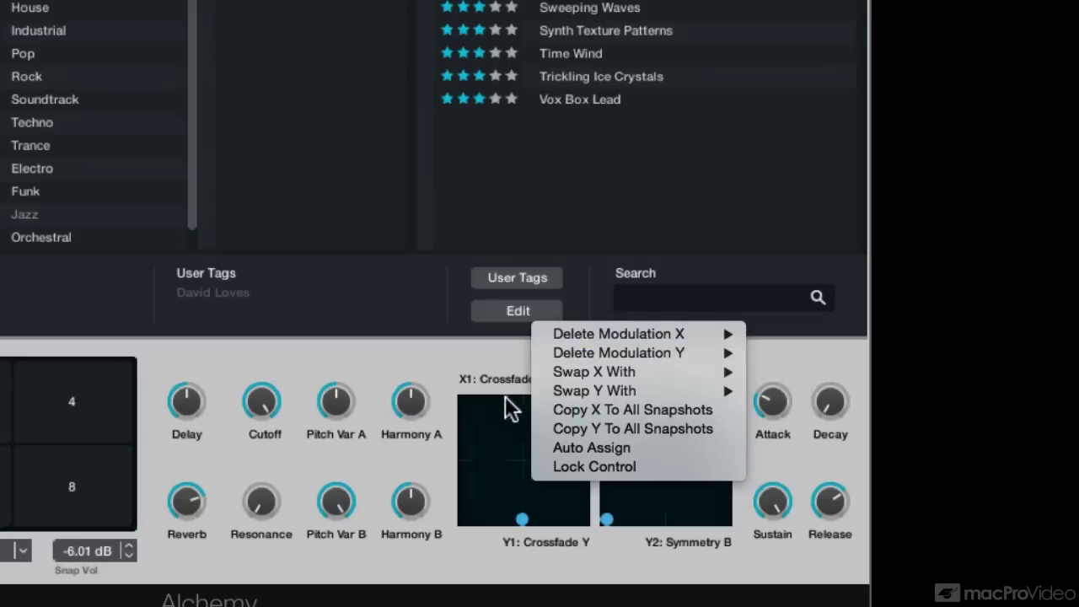
{"action": "left_click", "coordinate": [494, 433]}
{"action": "right_click", "coordinate": [679, 435]}
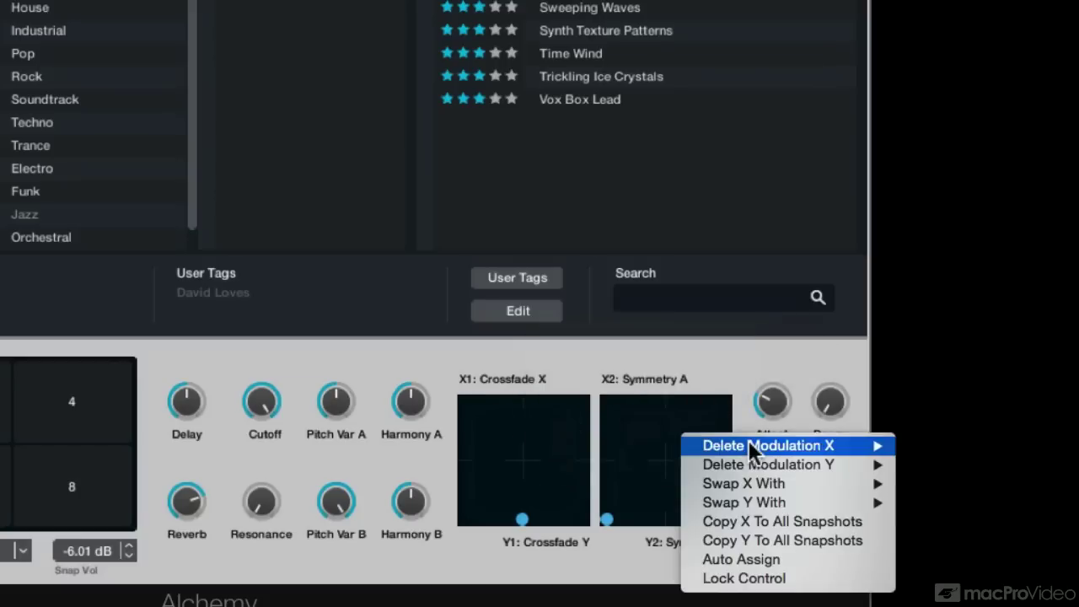
{"action": "mouse_move", "coordinate": [753, 448]}
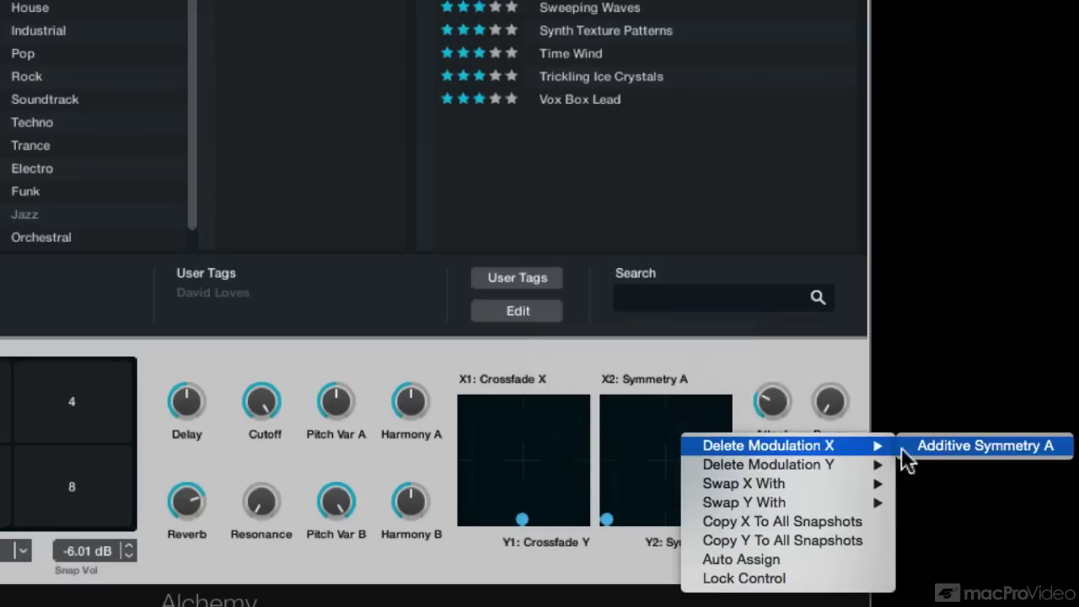
{"action": "left_click", "coordinate": [435, 567]}
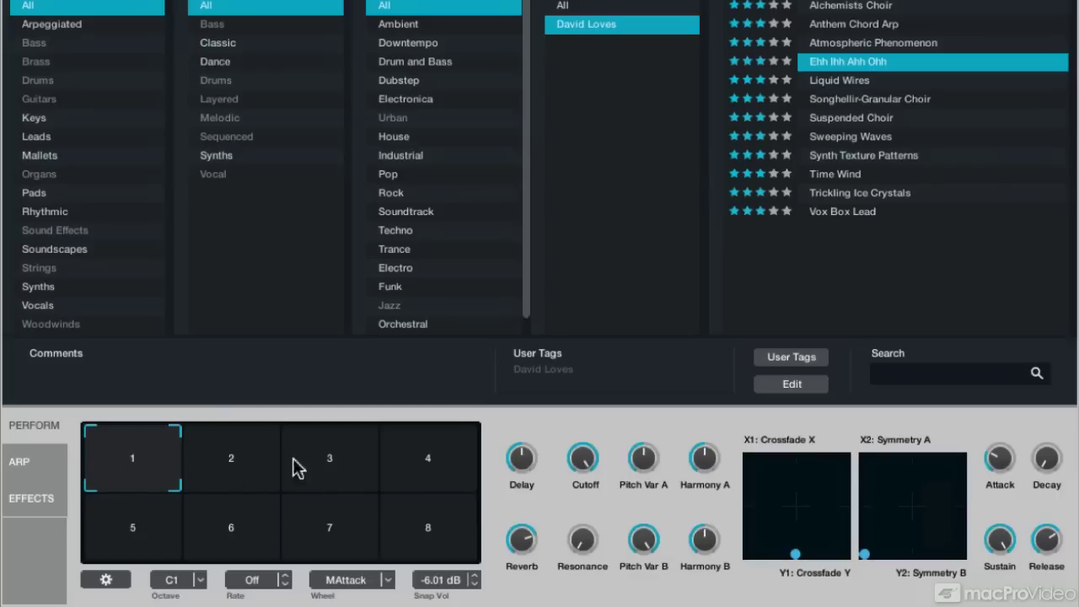
Audition snapshots 2, 3 and 4 on the Transform pad, returning to snapshot 1
{"action": "left_click", "coordinate": [252, 467]}
{"action": "left_click", "coordinate": [350, 451]}
{"action": "left_click", "coordinate": [416, 458]}
{"action": "left_click", "coordinate": [151, 456]}
Examine the Store Snapshot and Swap Current Snapshot commands available for snapshot 1
{"action": "right_click", "coordinate": [130, 466]}
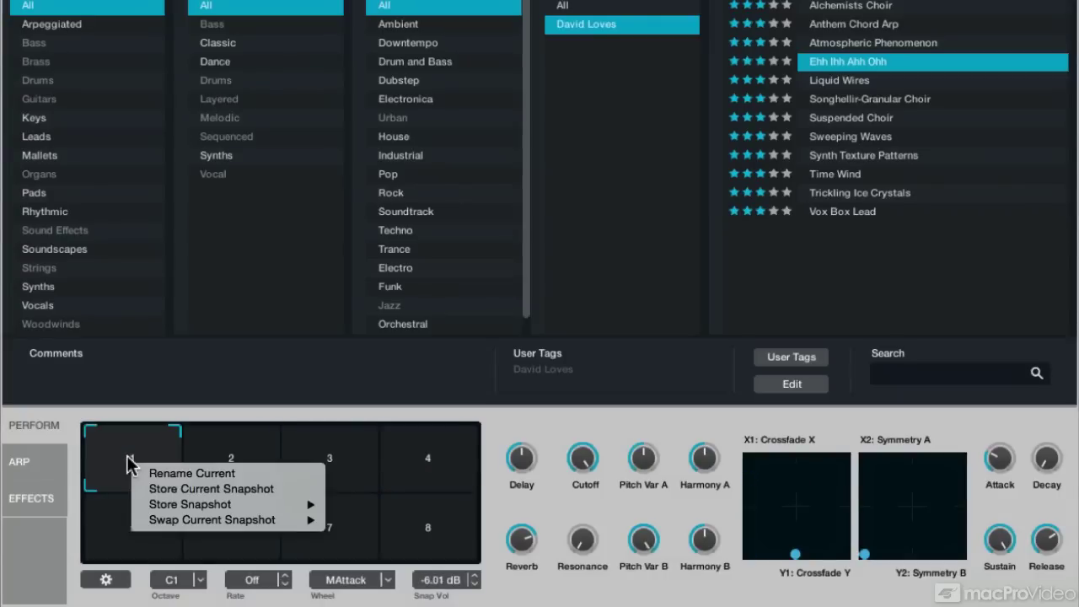
{"action": "mouse_move", "coordinate": [156, 508]}
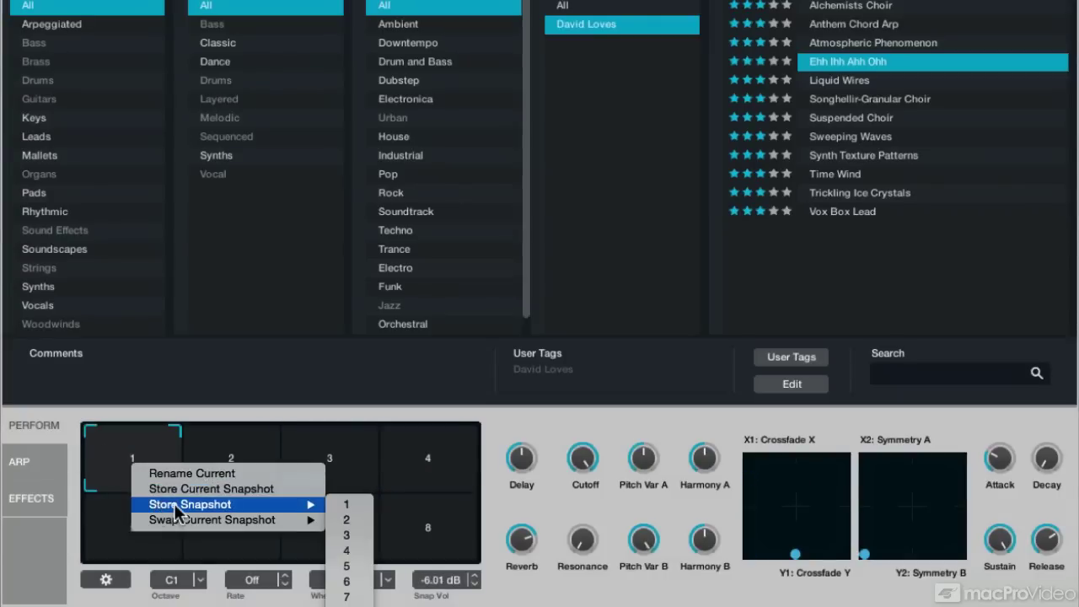
{"action": "left_click", "coordinate": [556, 488]}
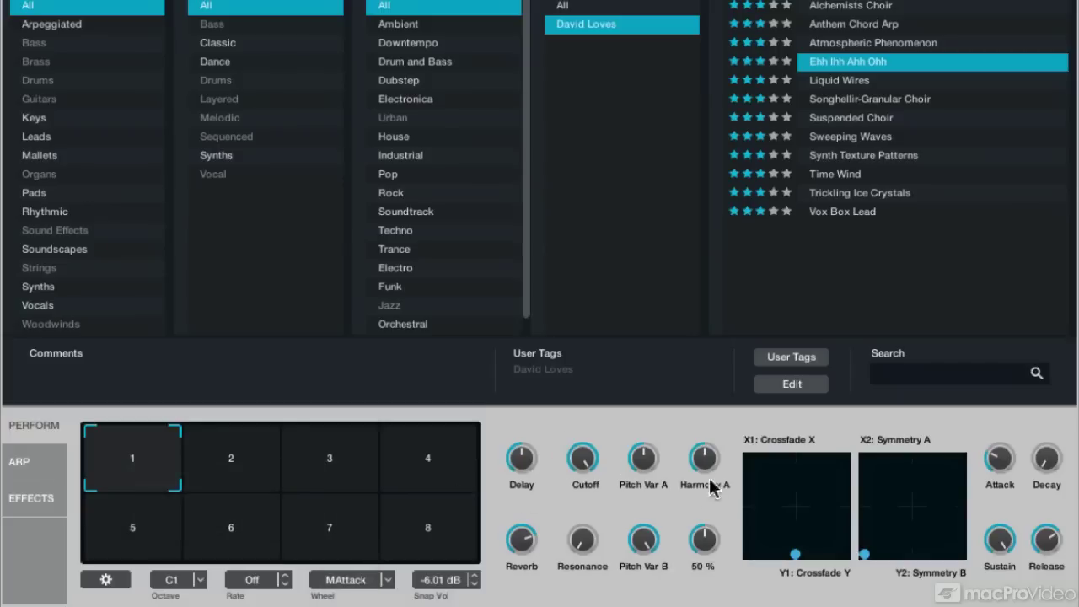
{"action": "right_click", "coordinate": [140, 459]}
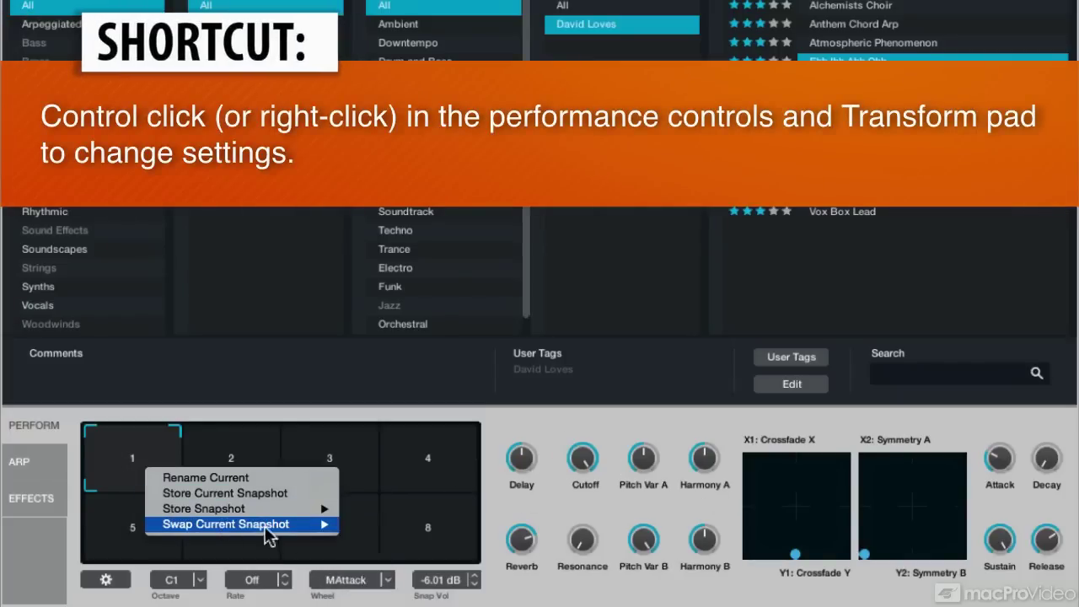
{"action": "left_click", "coordinate": [66, 517]}
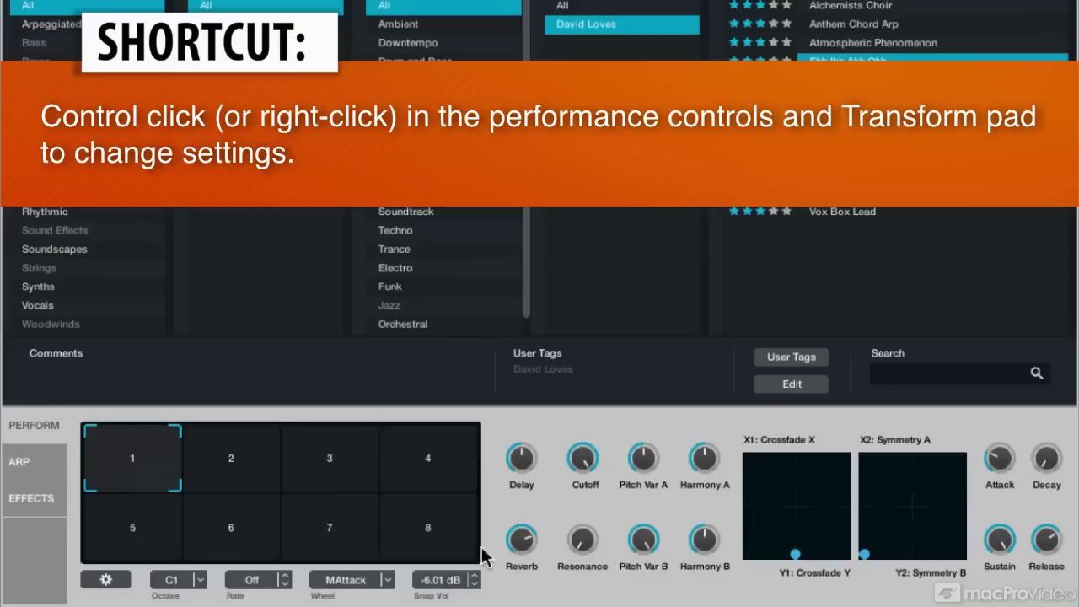
Rename snapshot 1 on the Transform pad as The OG
{"action": "right_click", "coordinate": [151, 471]}
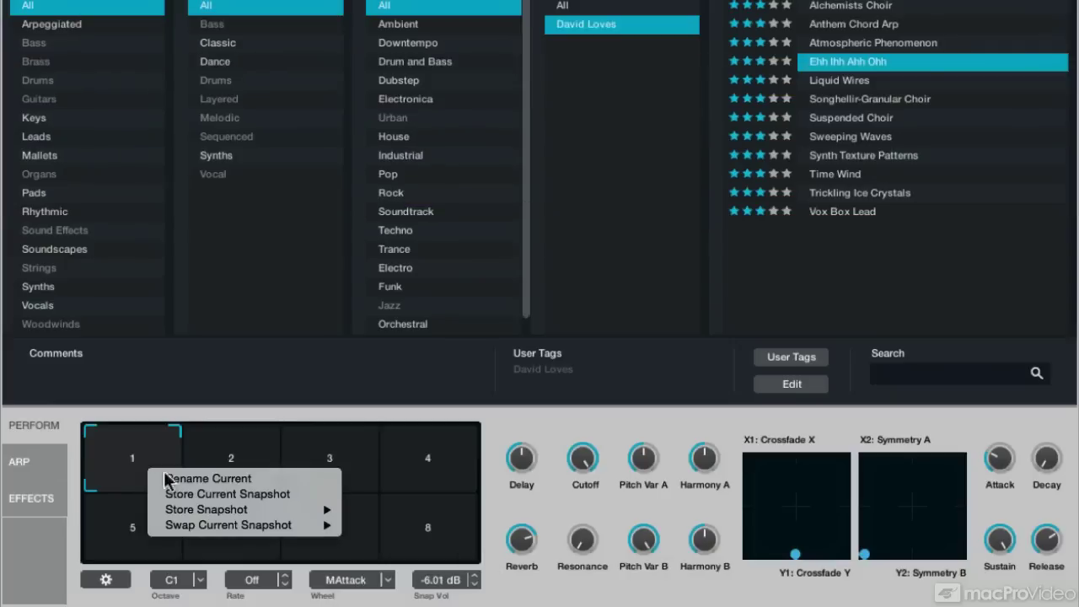
{"action": "left_click", "coordinate": [173, 479]}
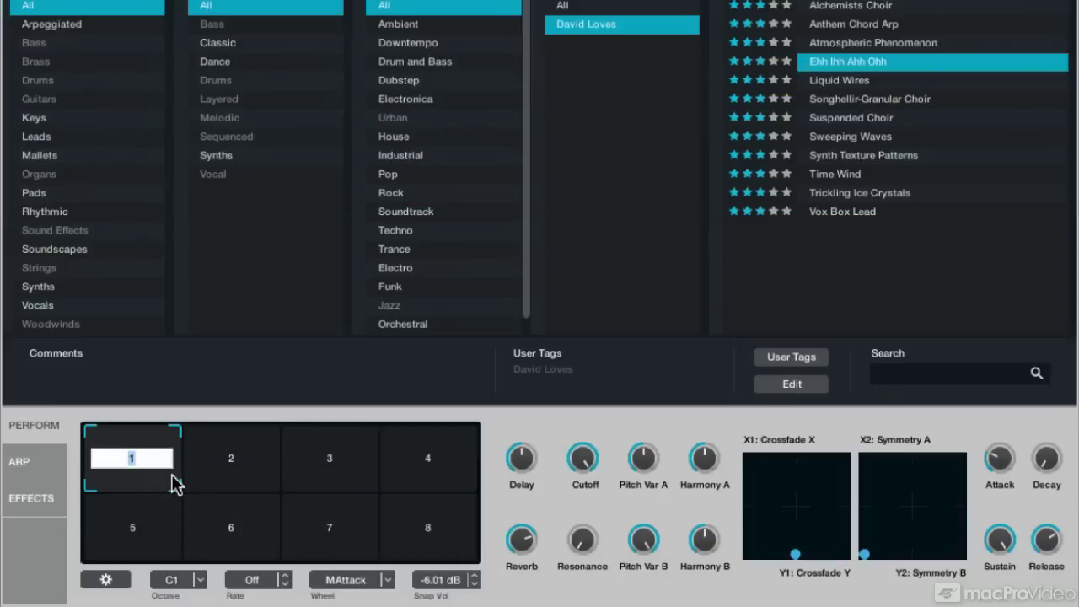
{"action": "type", "text": "The OG"}
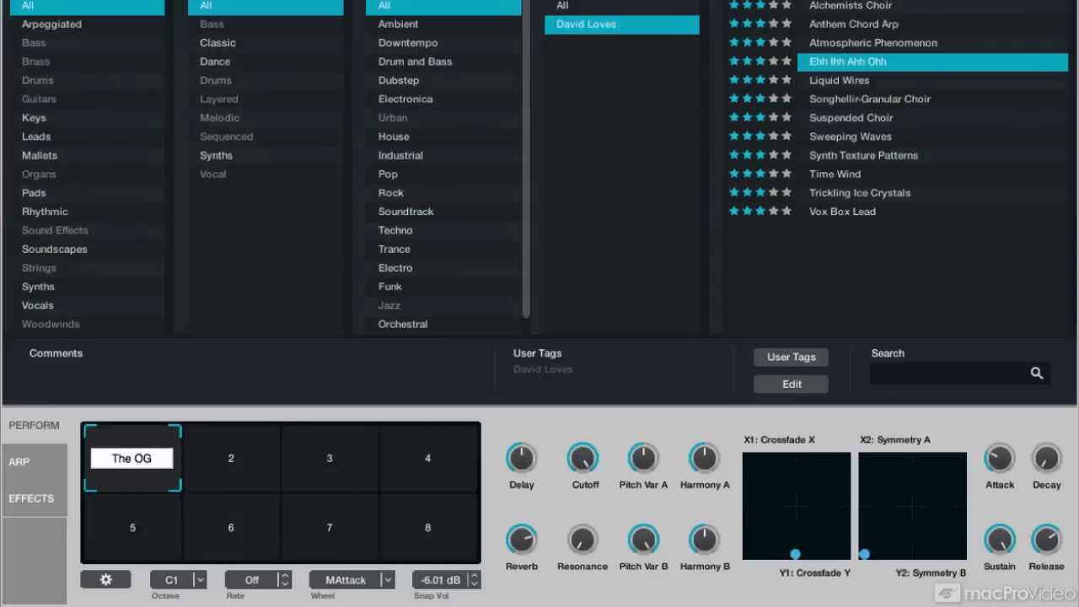
{"action": "key", "text": "Return"}
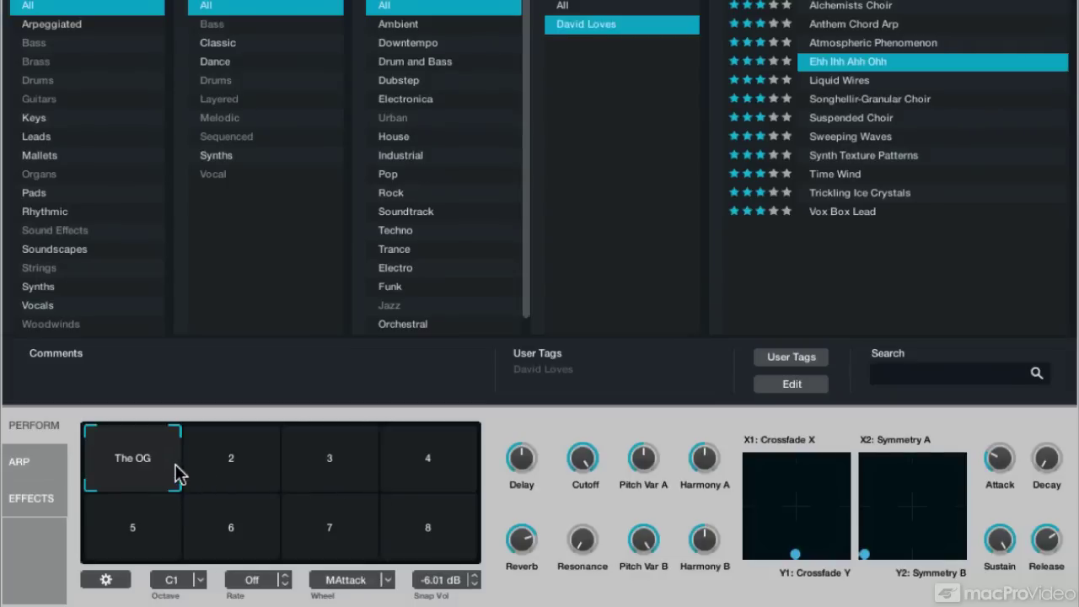
Rename snapshot 6 on the Transform pad as A Bit Glassy
{"action": "left_click", "coordinate": [244, 448]}
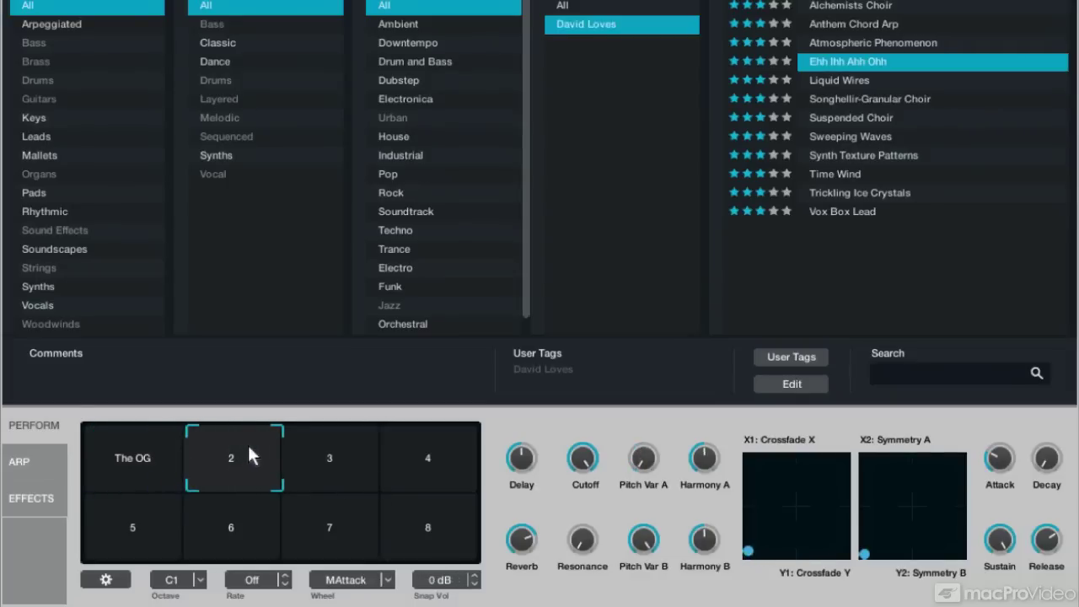
{"action": "left_click", "coordinate": [243, 515]}
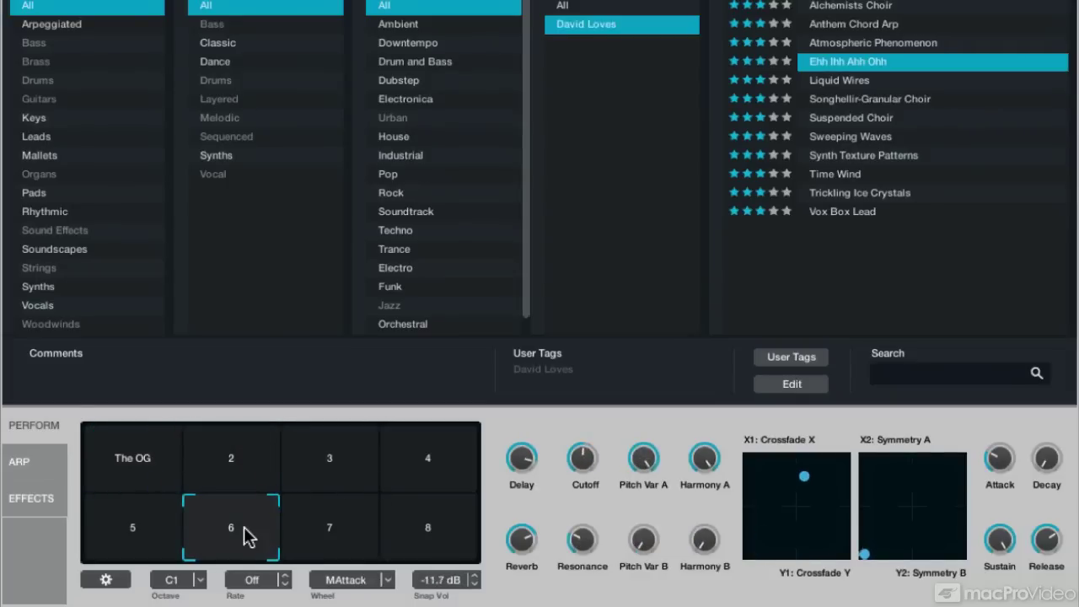
{"action": "right_click", "coordinate": [247, 529]}
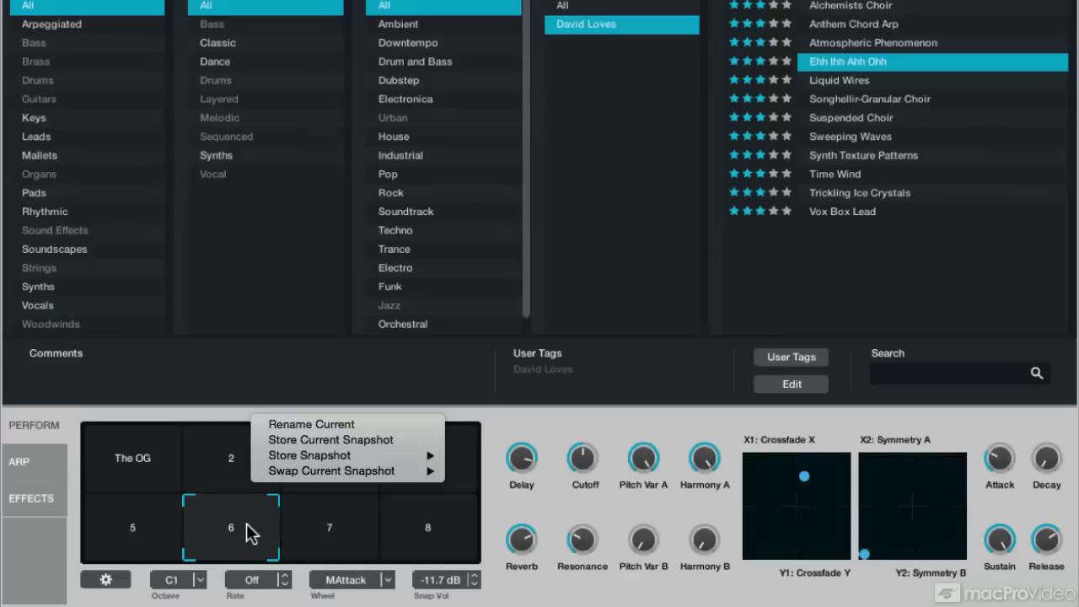
{"action": "left_click", "coordinate": [299, 422]}
{"action": "type", "text": "A Bit Glassy"}
{"action": "key", "text": "Return"}
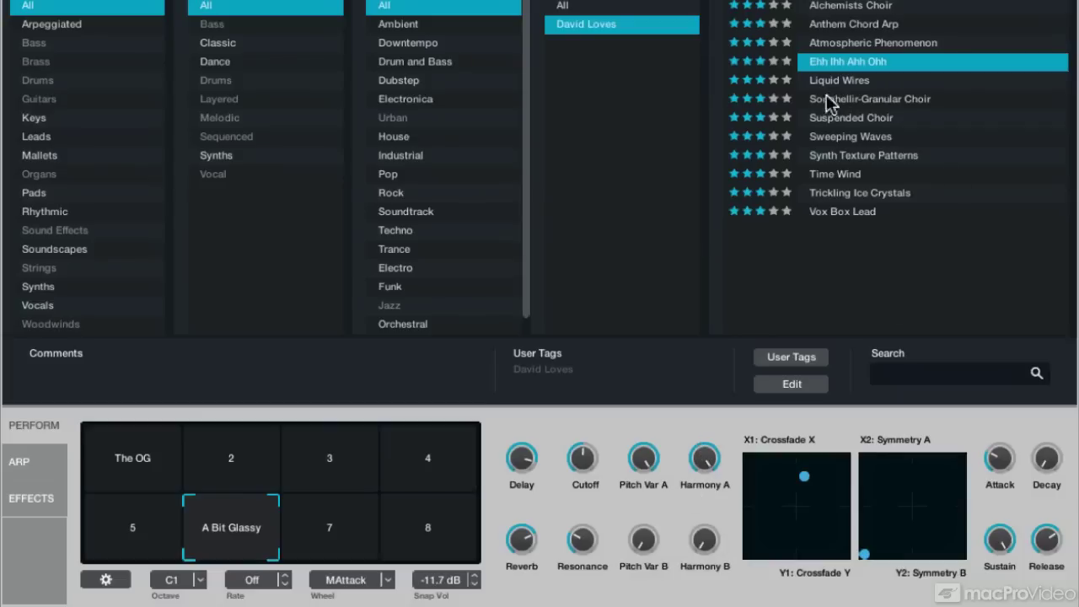
Try the Suspended Choir preset, then load Synth Texture Patterns and show it in the Simple view
{"action": "left_click", "coordinate": [858, 112]}
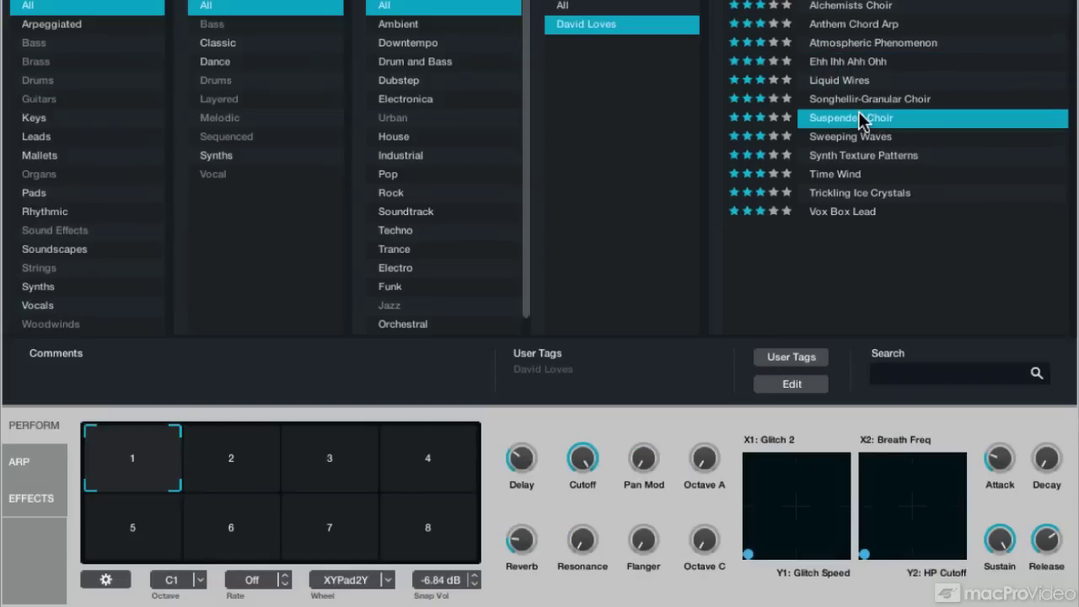
{"action": "left_click", "coordinate": [872, 157]}
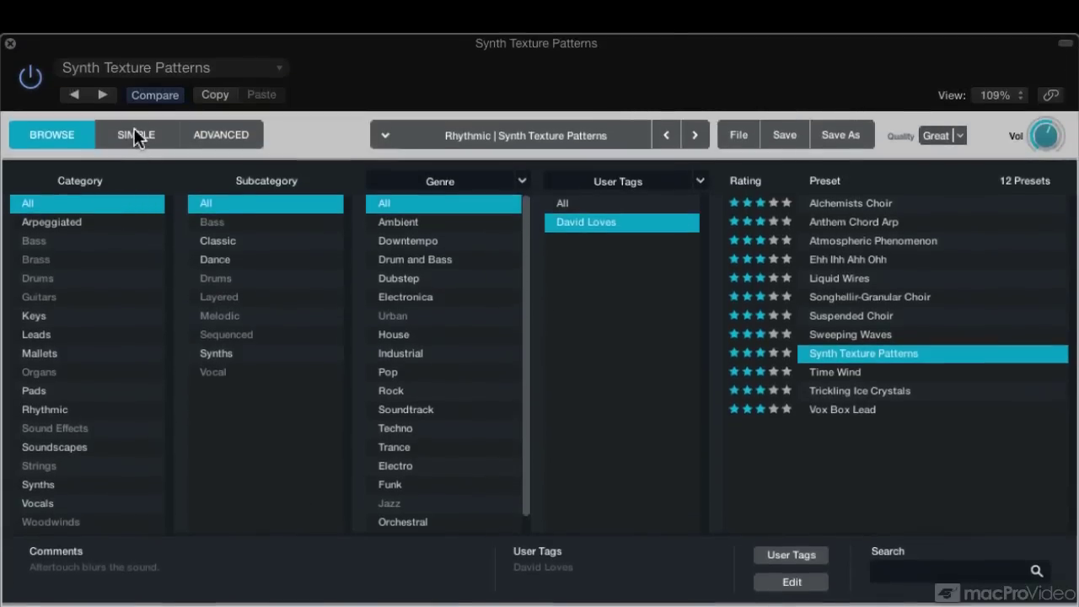
{"action": "left_click", "coordinate": [135, 135]}
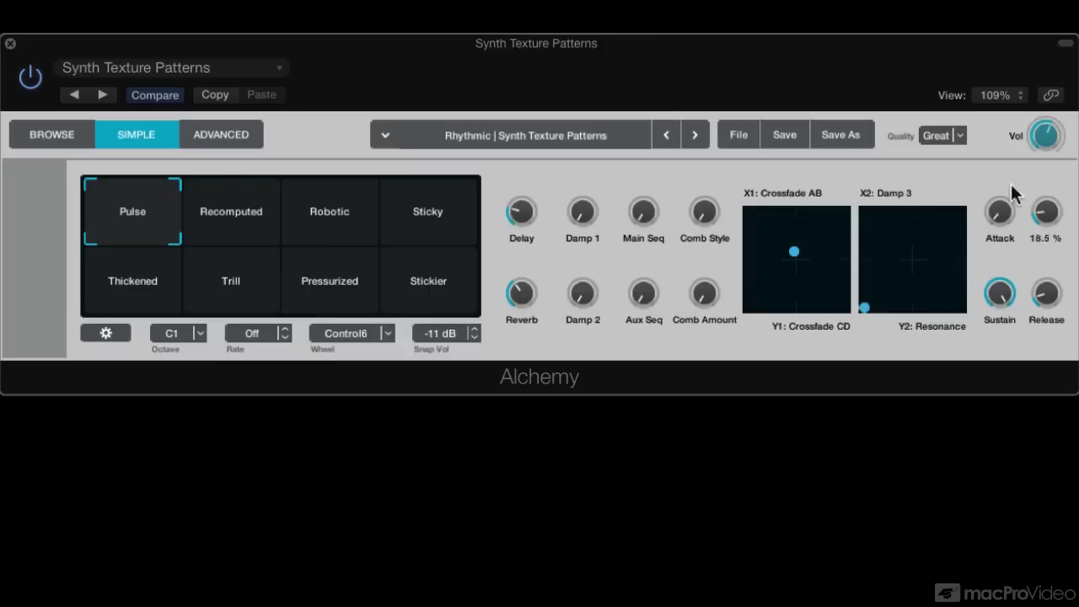
Check the Octave choices for the Transform pad and recall the Pulse snapshot
{"action": "left_click", "coordinate": [197, 335]}
{"action": "left_click", "coordinate": [175, 303]}
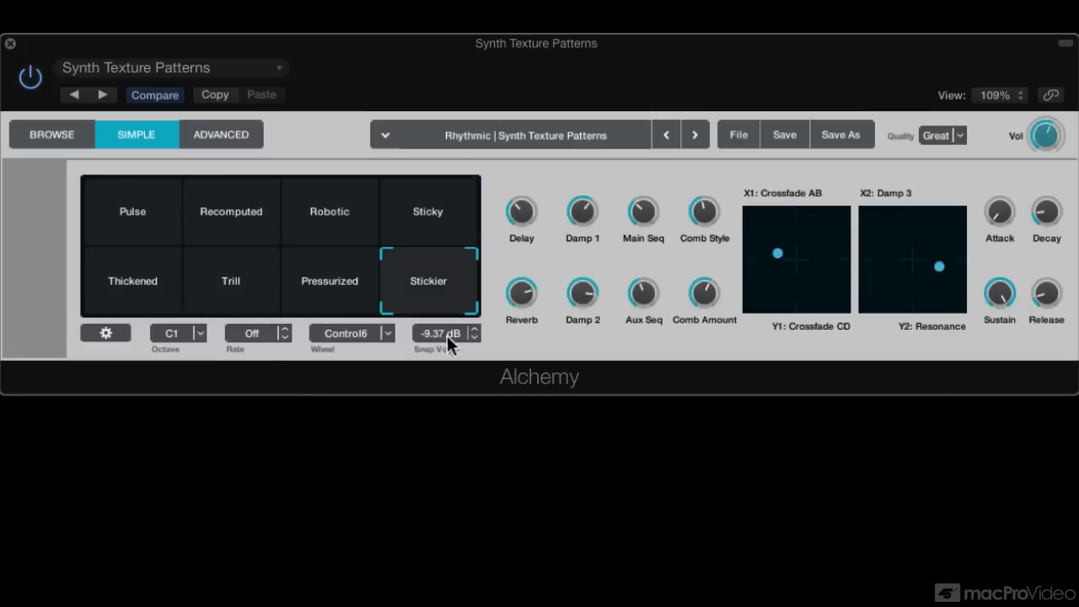
{"action": "left_click", "coordinate": [160, 209]}
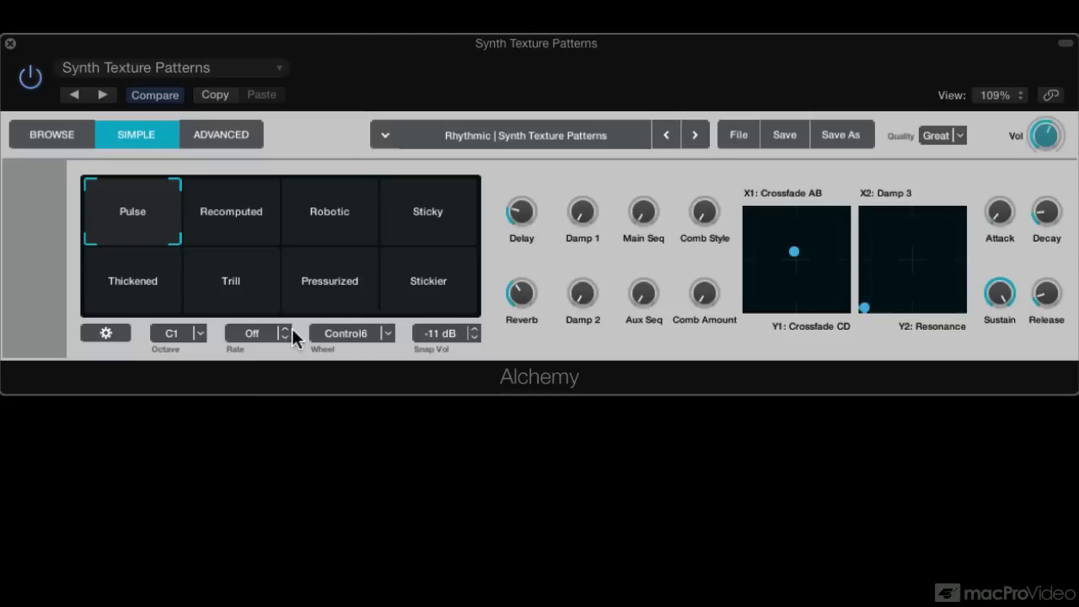
Set the Transform pad's Rate to 2 and morph to the Trill snapshot
{"action": "left_click_drag", "start_coordinate": [282, 330], "coordinate": [239, 421]}
{"action": "left_click", "coordinate": [183, 243]}
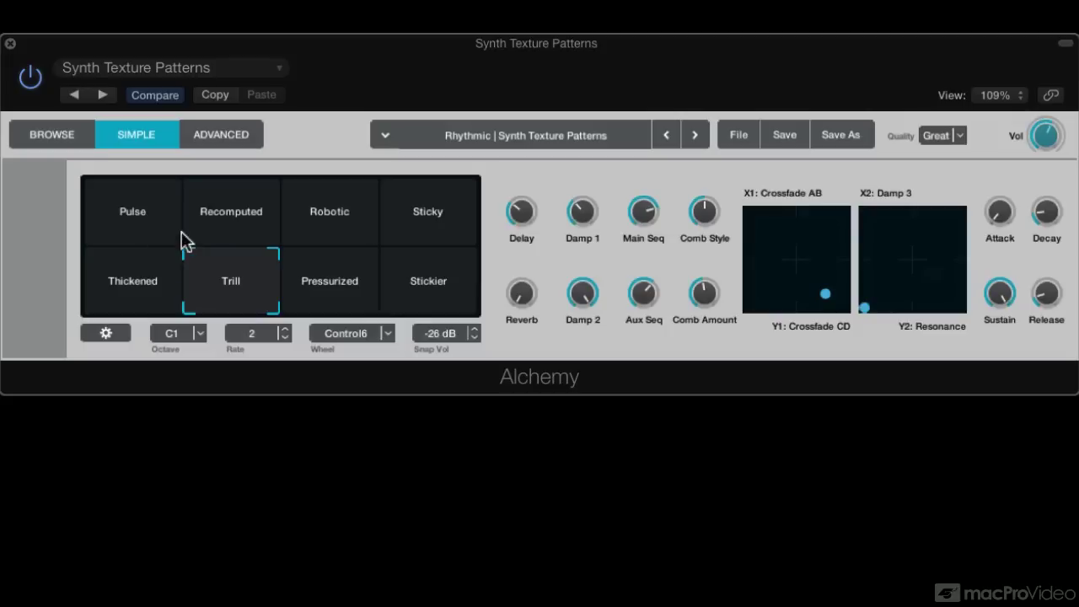
Review the controls that can be assigned to the Wheel, leaving Control6 selected
{"action": "left_click", "coordinate": [377, 335]}
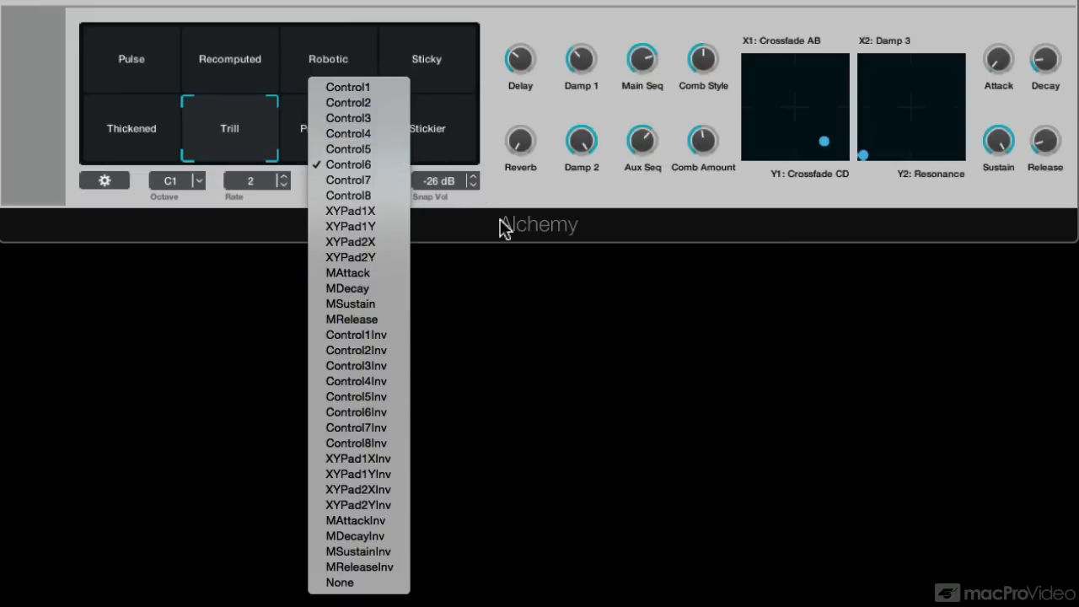
{"action": "left_click", "coordinate": [584, 194]}
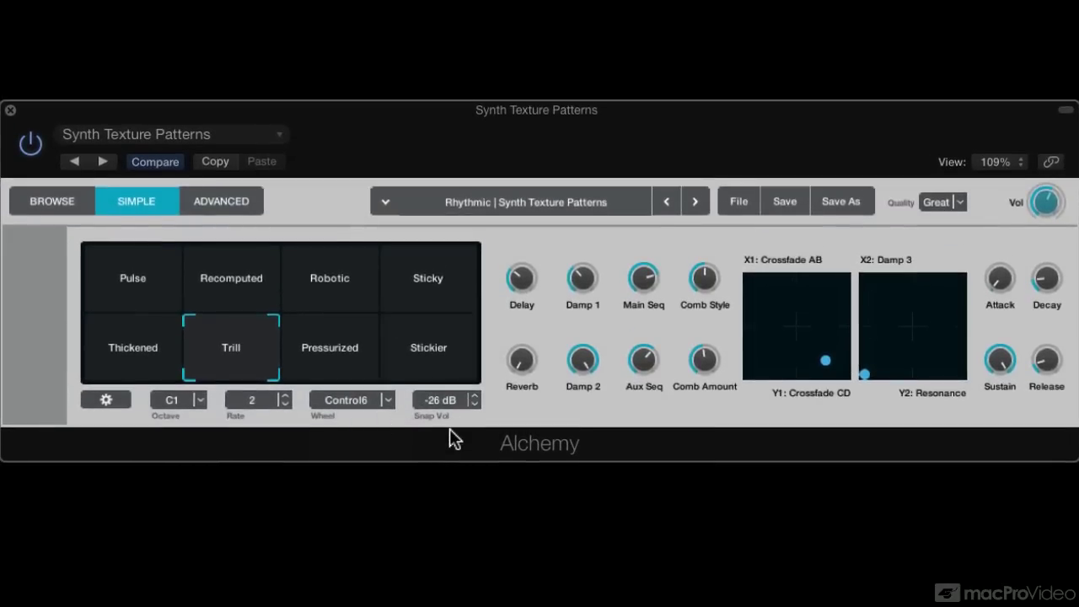
Audition the Pulse, Recomputed, Robotic and Sticky snapshots, and return to Pulse
{"action": "left_click", "coordinate": [169, 285]}
{"action": "left_click", "coordinate": [249, 280]}
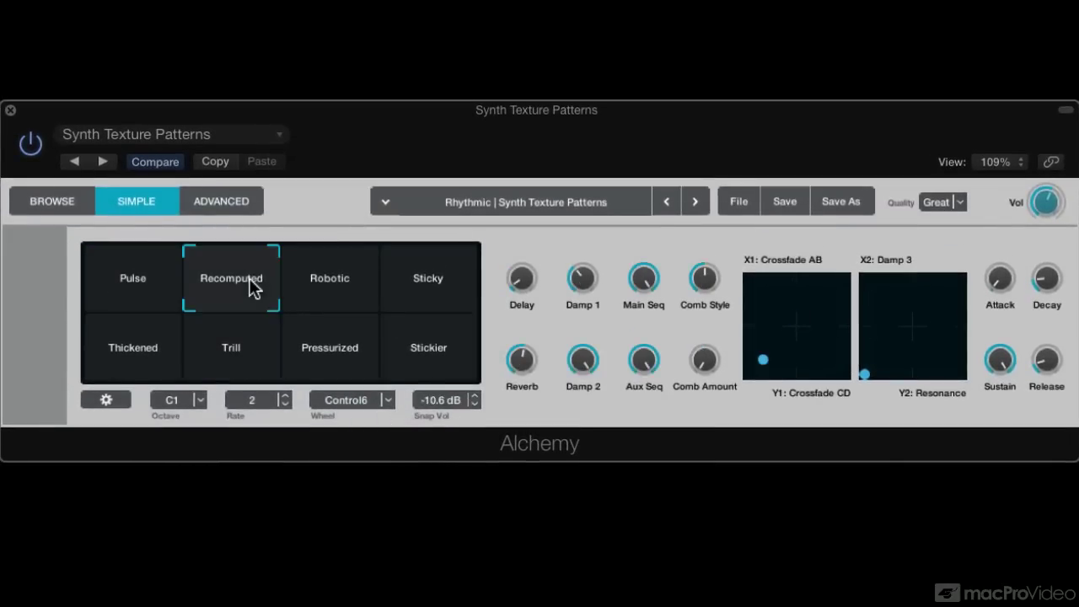
{"action": "left_click", "coordinate": [335, 289]}
{"action": "left_click", "coordinate": [419, 289]}
{"action": "left_click", "coordinate": [98, 271]}
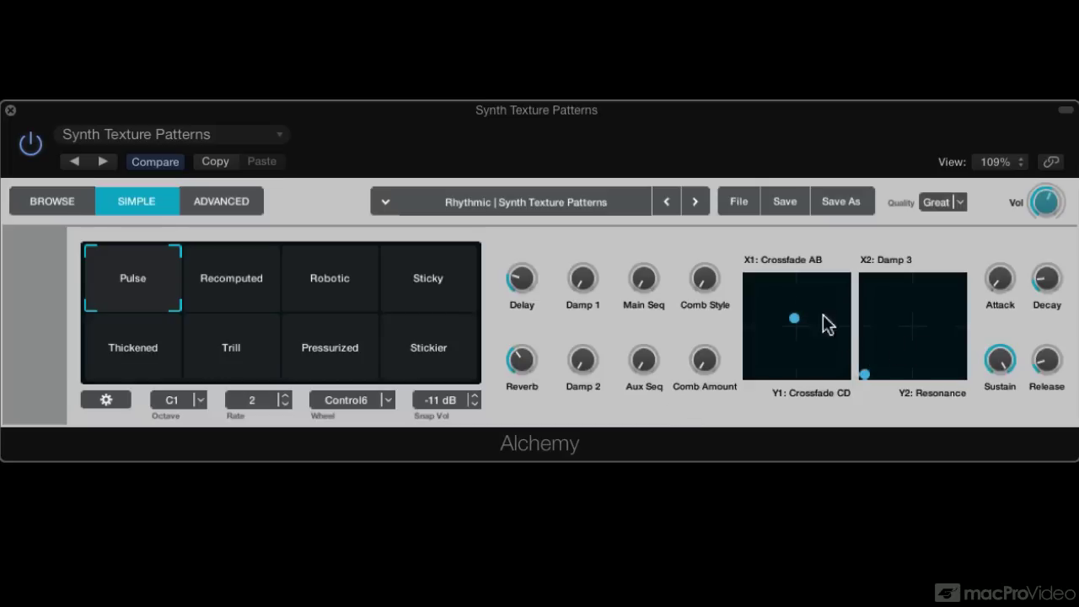
Examine the X and Y modulation assignments of the Crossfade AB/CD pad
{"action": "right_click", "coordinate": [778, 298]}
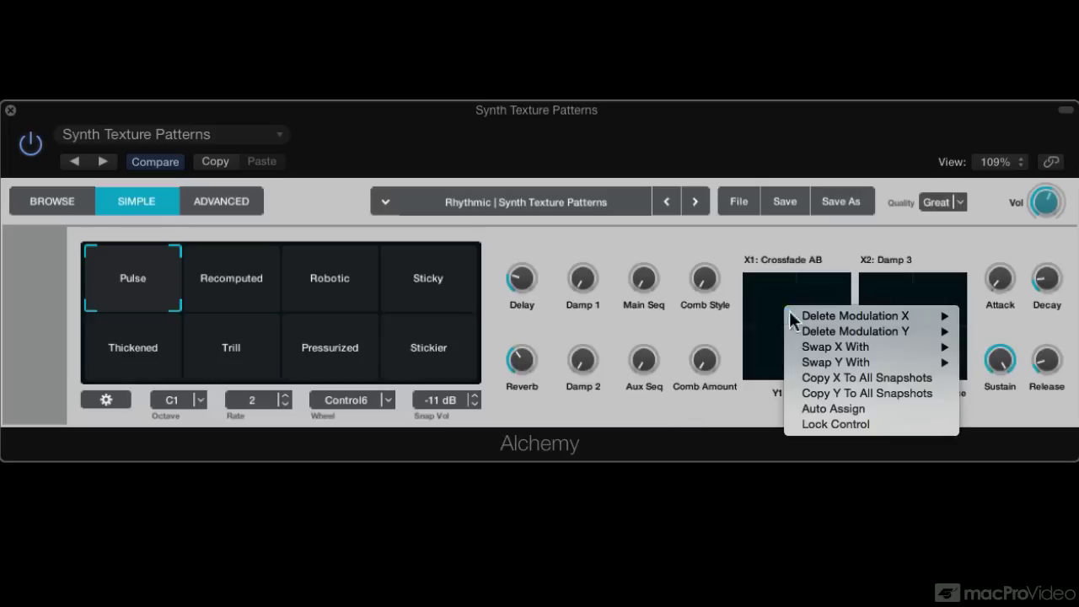
{"action": "mouse_move", "coordinate": [812, 321]}
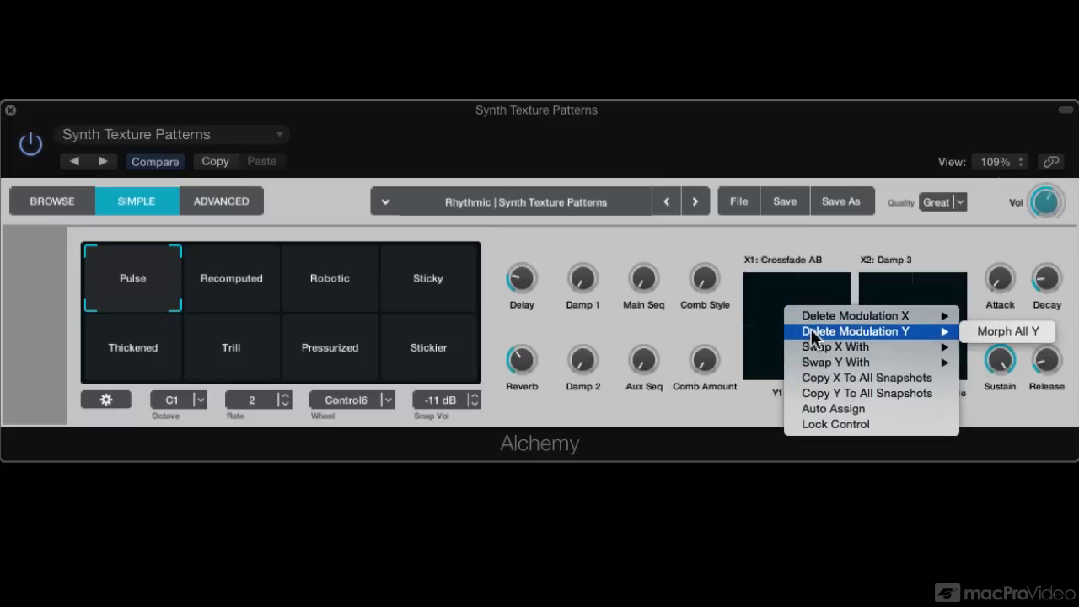
{"action": "left_click", "coordinate": [776, 292]}
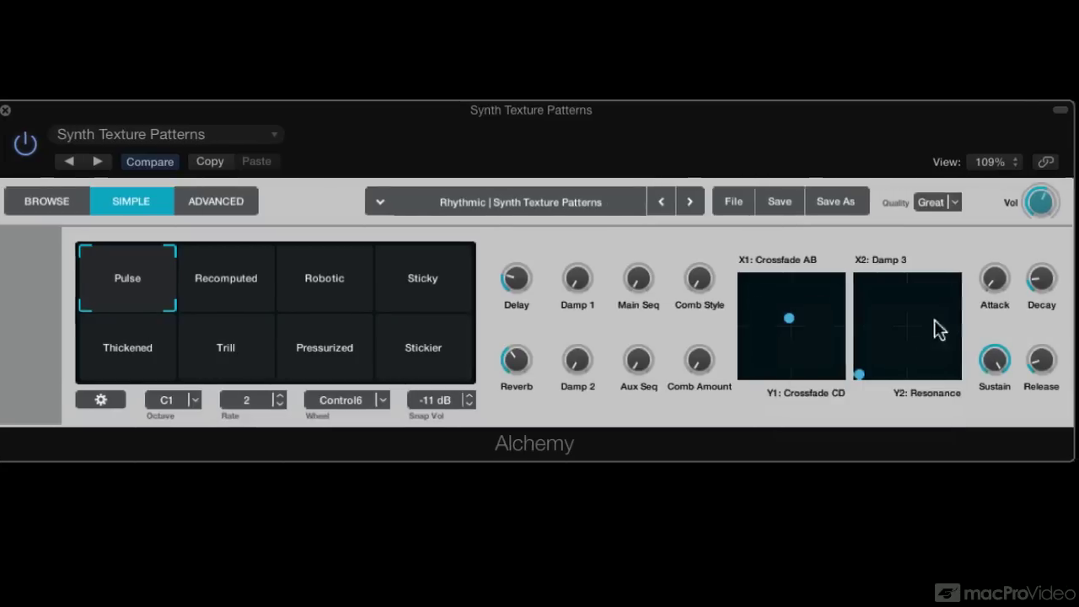
Examine the X and Y modulation assignments of the Damp 3/Resonance pad, leaving them unmodified
{"action": "right_click", "coordinate": [912, 319]}
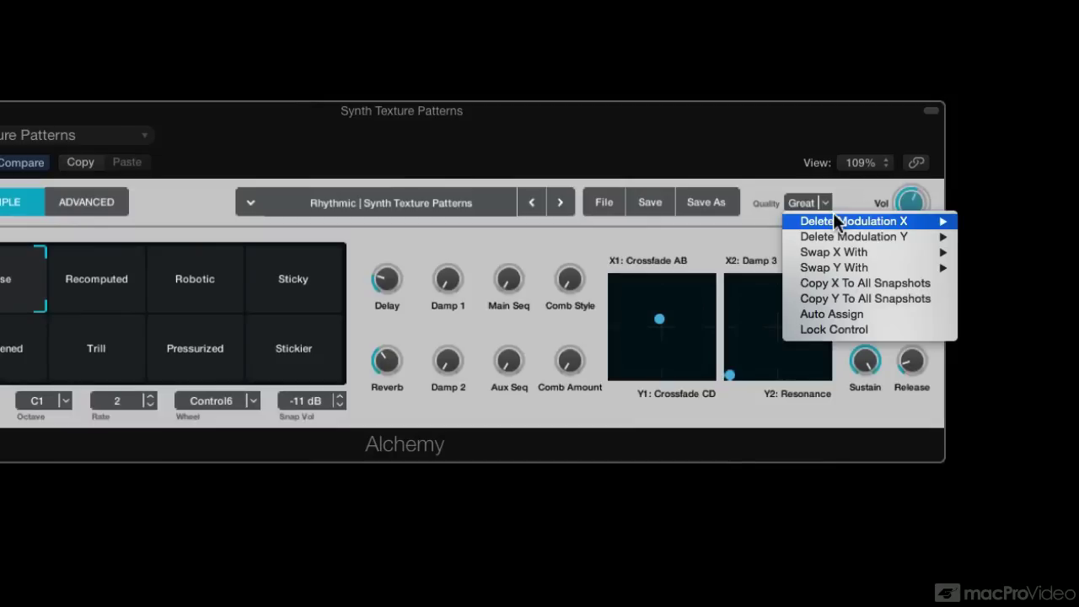
{"action": "mouse_move", "coordinate": [836, 221]}
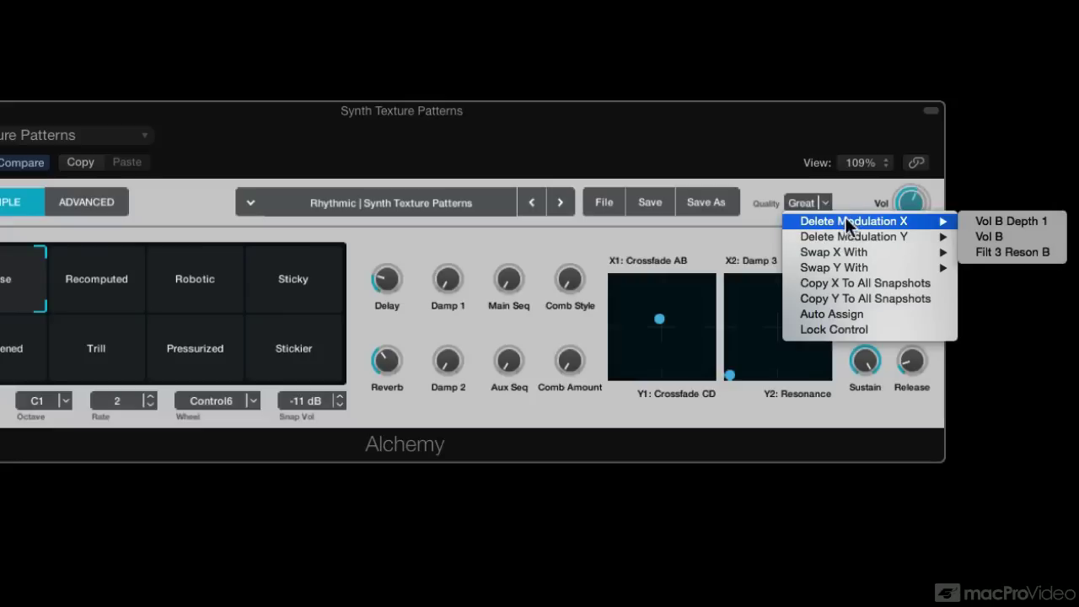
{"action": "mouse_move", "coordinate": [845, 232]}
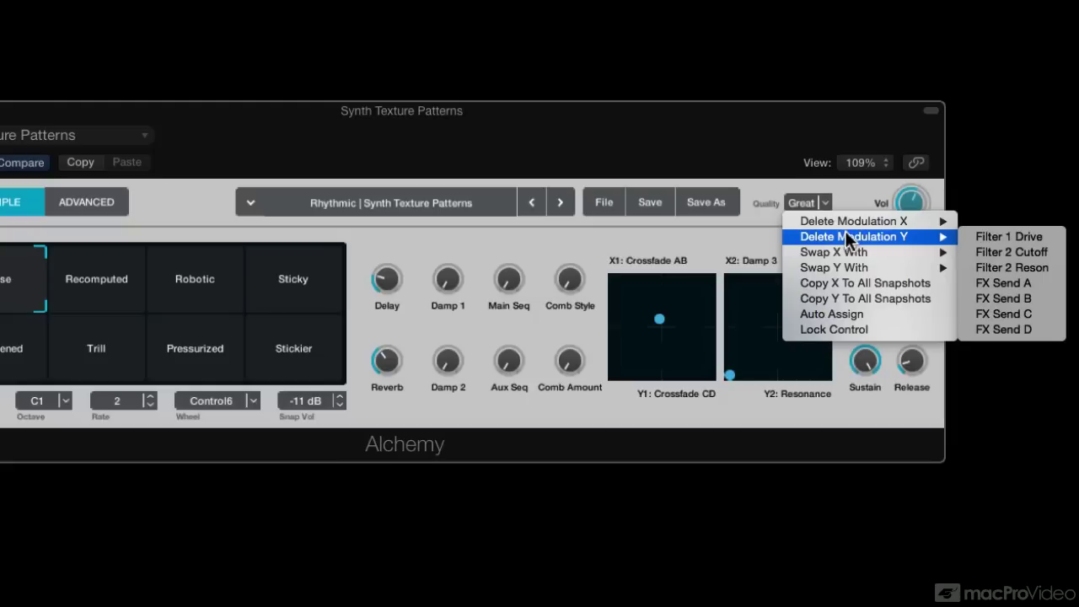
{"action": "left_click", "coordinate": [743, 231]}
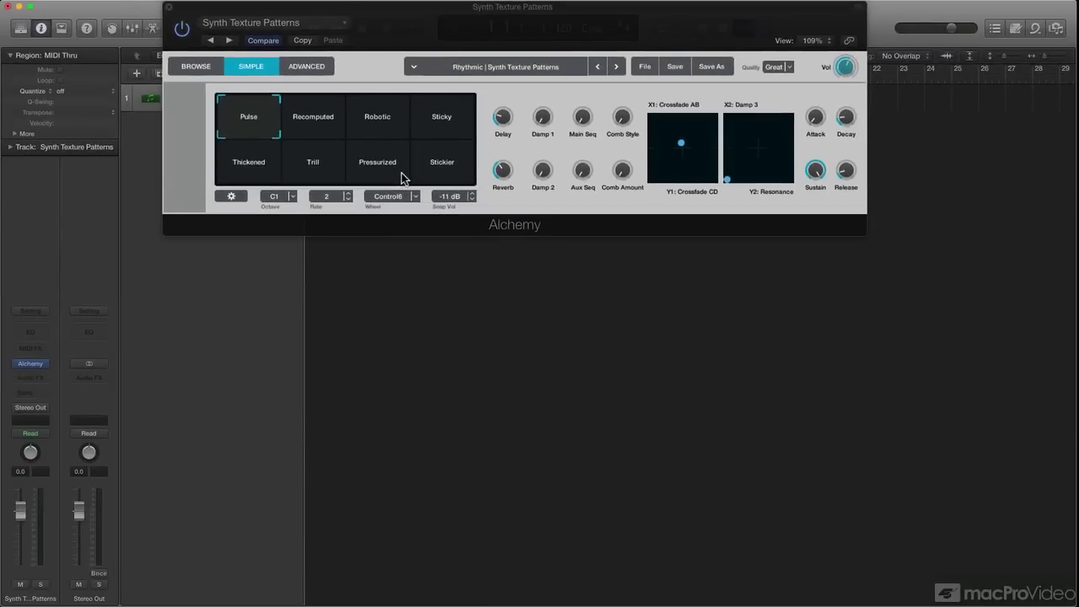
Show the track's Smart Controls, morph between snapshots around Trill and Pressurized on their Transform pad, and return to Pulse
{"action": "key", "text": "b"}
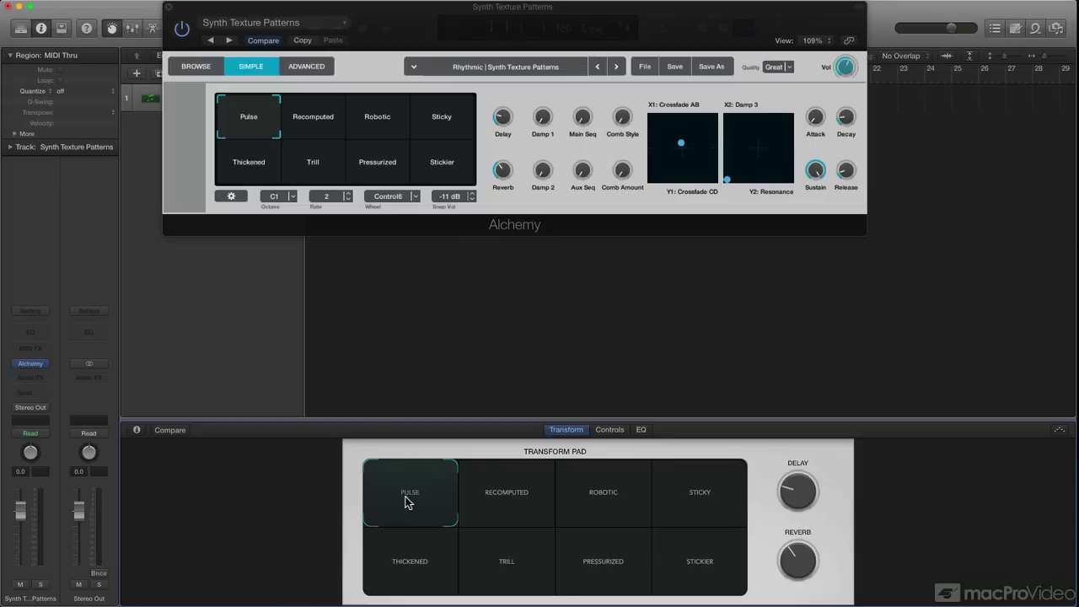
{"action": "left_click", "coordinate": [489, 558]}
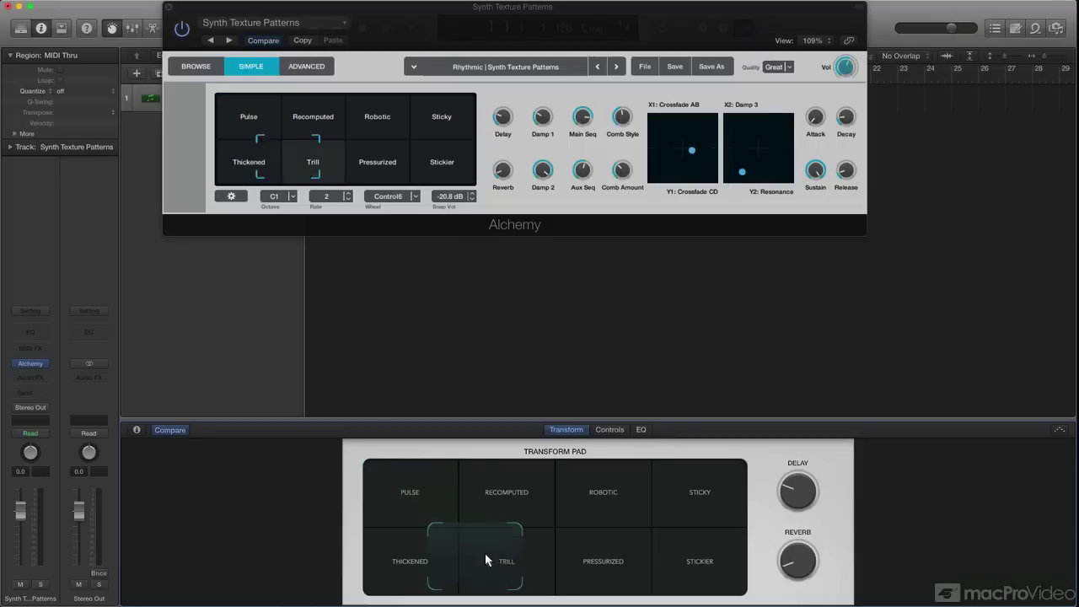
{"action": "left_click", "coordinate": [546, 505]}
{"action": "left_click", "coordinate": [548, 552]}
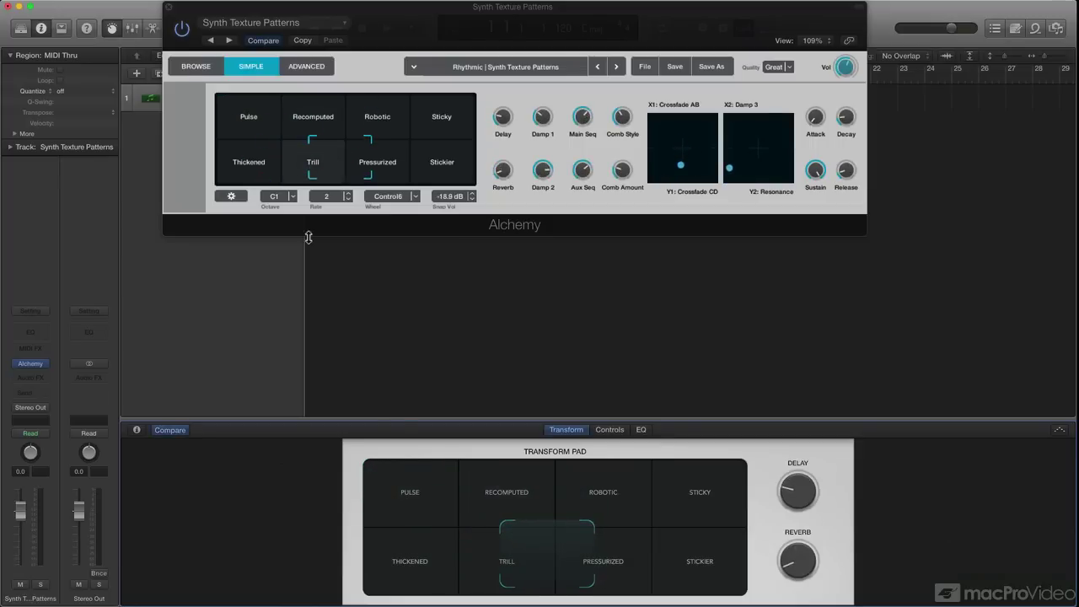
{"action": "left_click", "coordinate": [607, 502]}
{"action": "left_click", "coordinate": [540, 510]}
{"action": "left_click", "coordinate": [403, 518]}
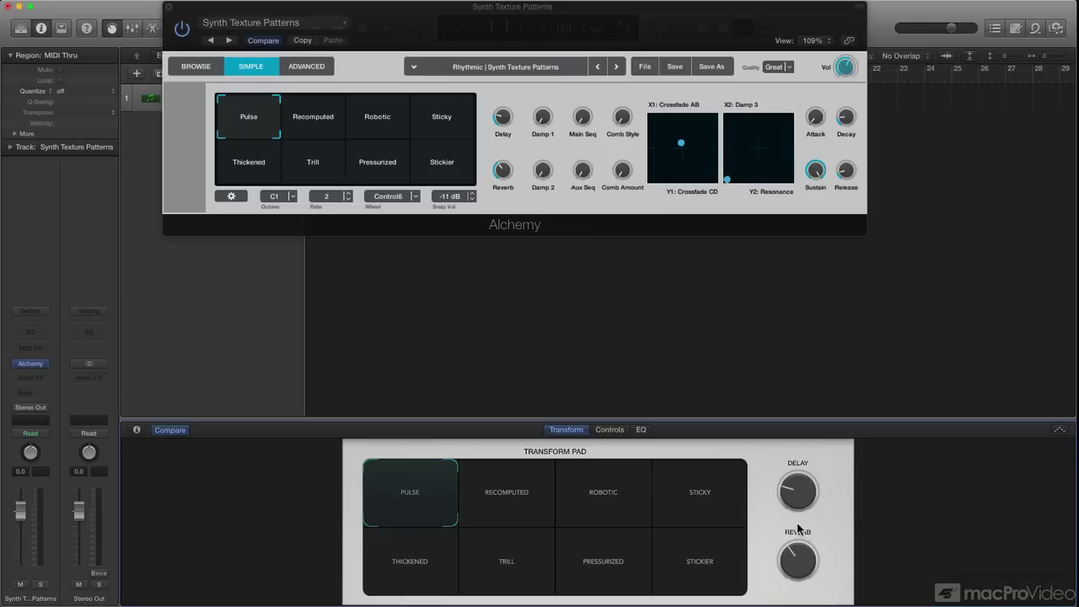
Shrink the Smart Controls pane's height to fit all controls on one page, and move the Alchemy window down just above it
{"action": "left_click_drag", "start_coordinate": [481, 415], "coordinate": [487, 482]}
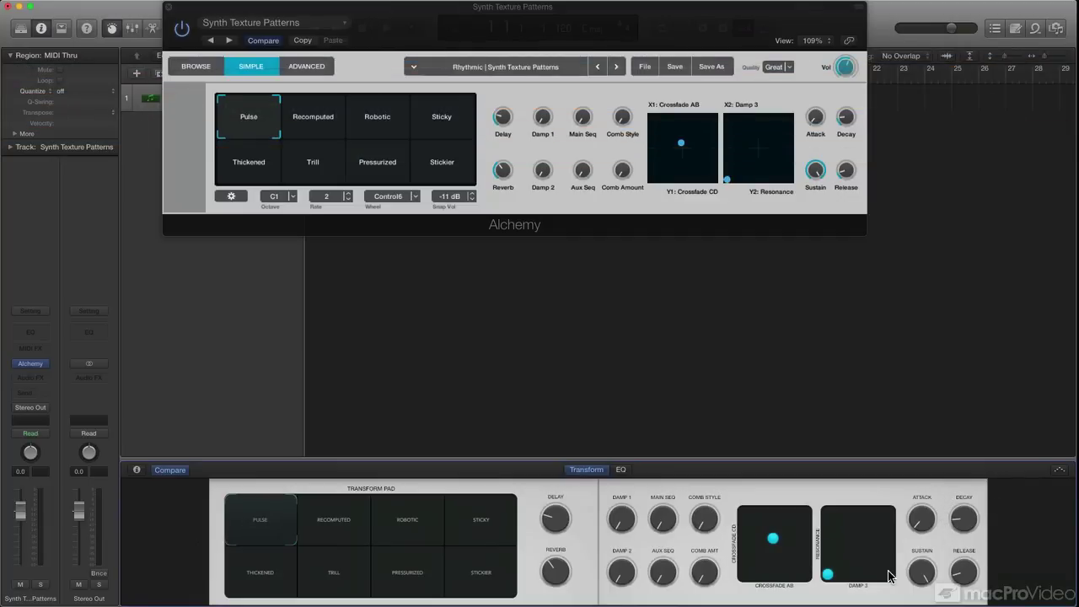
{"action": "left_click_drag", "start_coordinate": [490, 18], "coordinate": [555, 229]}
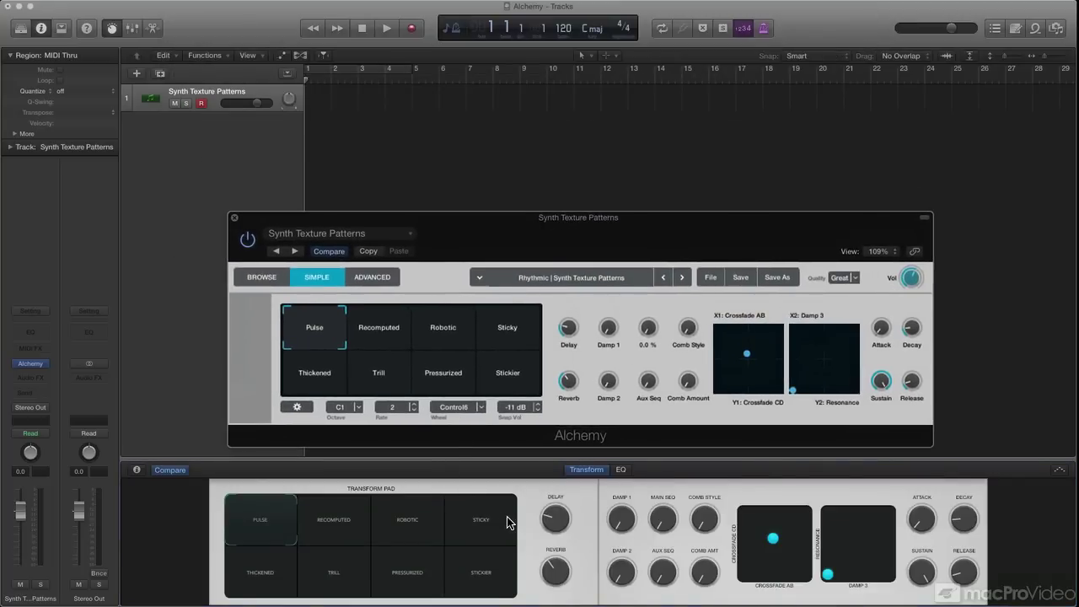